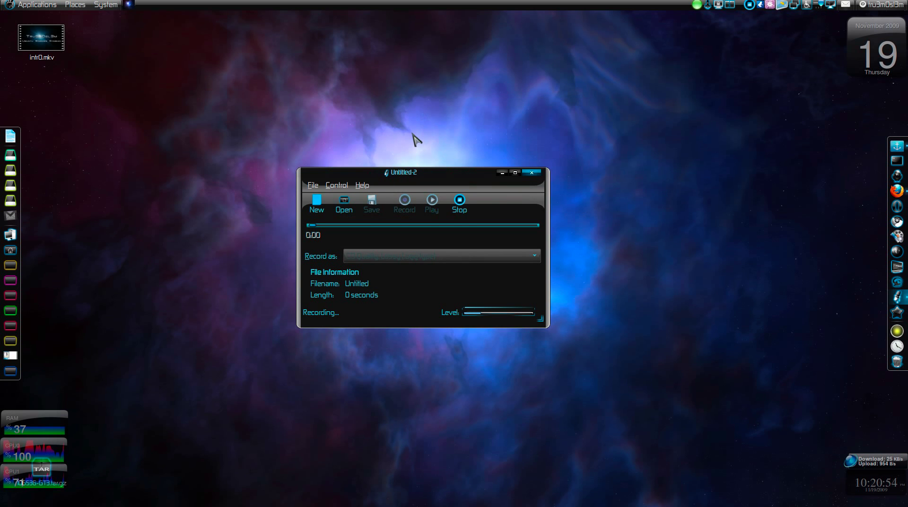
- Minimize the Sound Recorder window so only the nebula wallpaper and docks show
{"action": "left_click", "coordinate": [500, 173]}
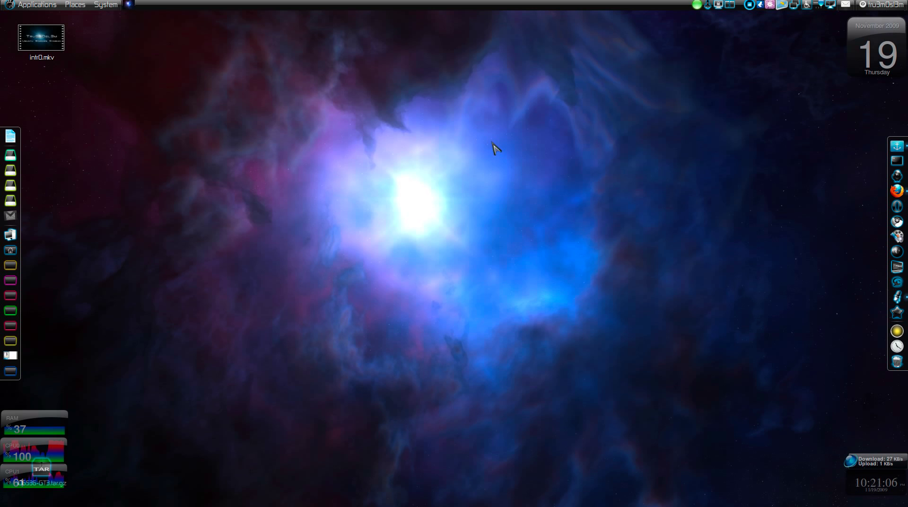
- Bring Firefox forward, view the userscripts.org script tab, then return to the YouTube tab
{"action": "key", "text": "alt+Tab"}
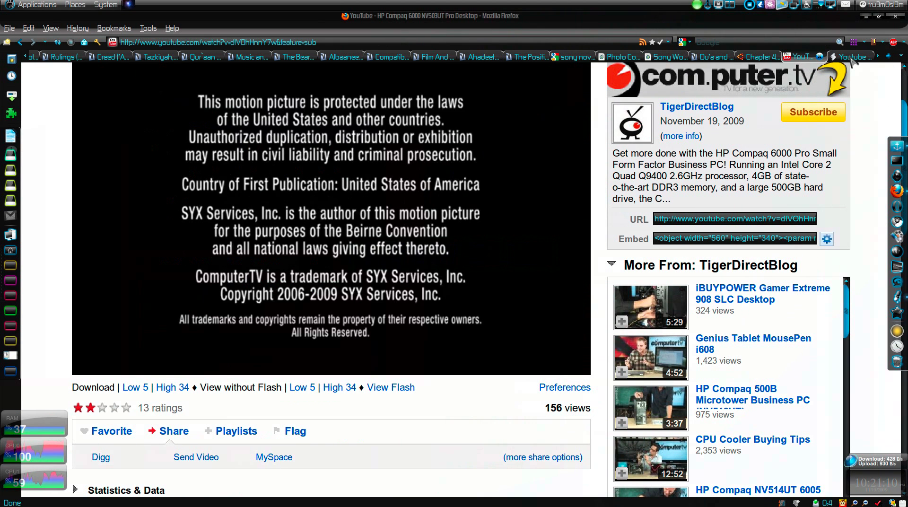
{"action": "left_click", "coordinate": [846, 56]}
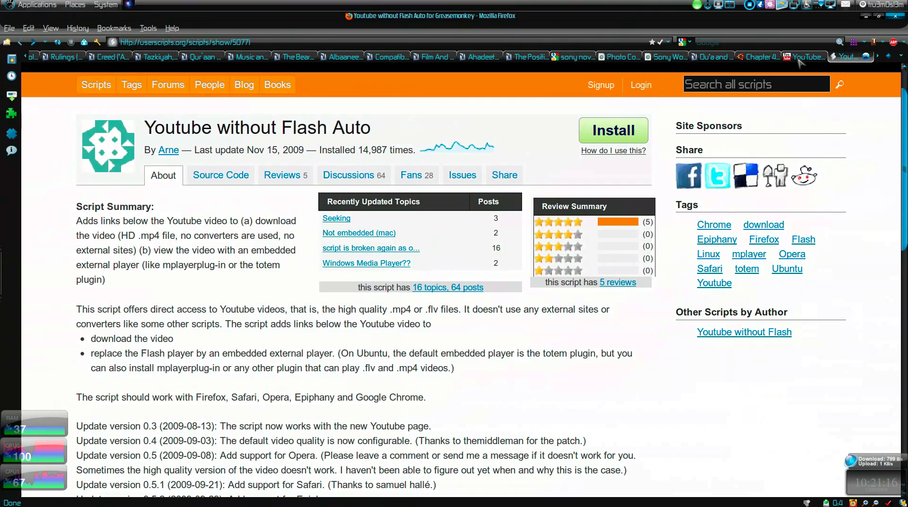
{"action": "left_click", "coordinate": [798, 57]}
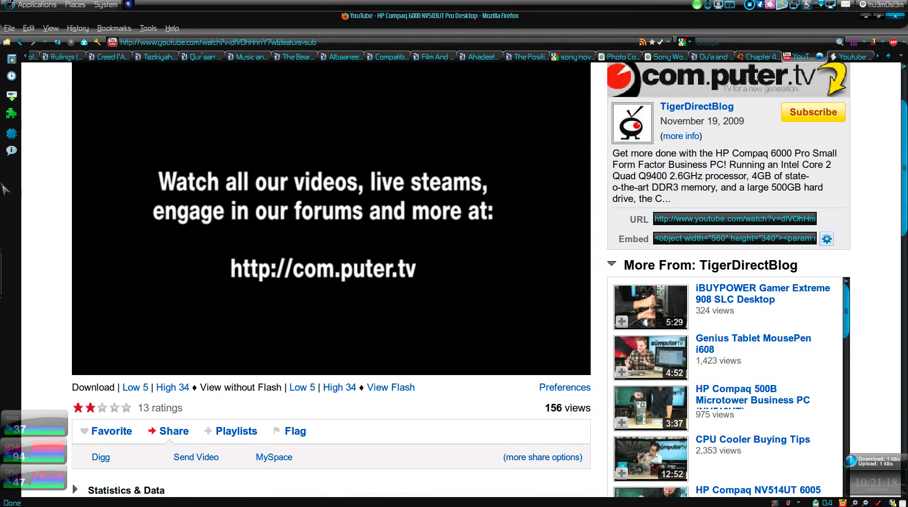
- Scroll through the HP Compaq 6000 NV503UT Pro Desktop video page
{"action": "scroll", "coordinate": [59, 158], "scroll_direction": "up", "scroll_amount": 2}
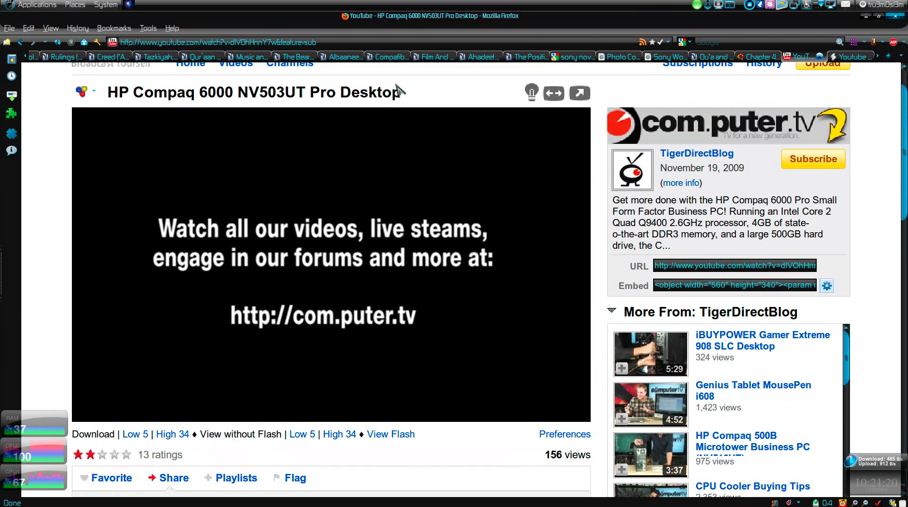
{"action": "scroll", "coordinate": [608, 177], "scroll_direction": "down", "scroll_amount": 2}
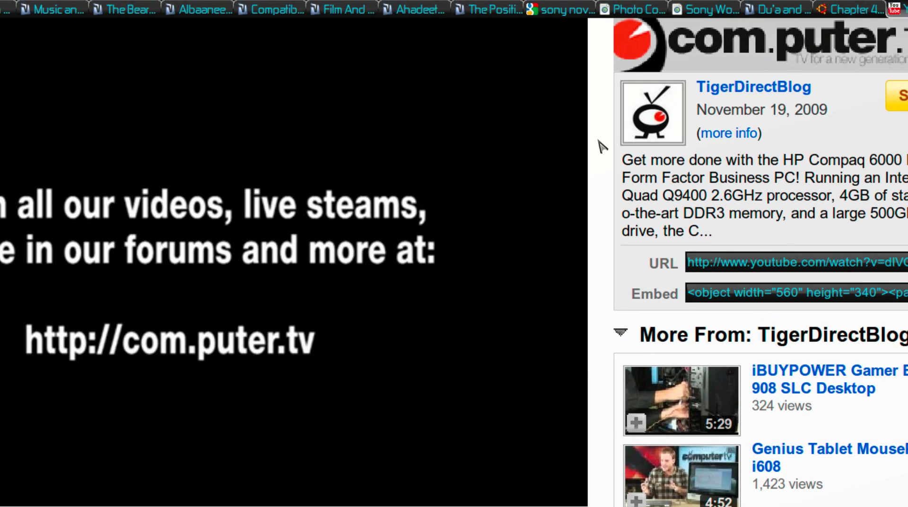
{"action": "scroll", "coordinate": [601, 146], "scroll_direction": "up", "scroll_amount": 3}
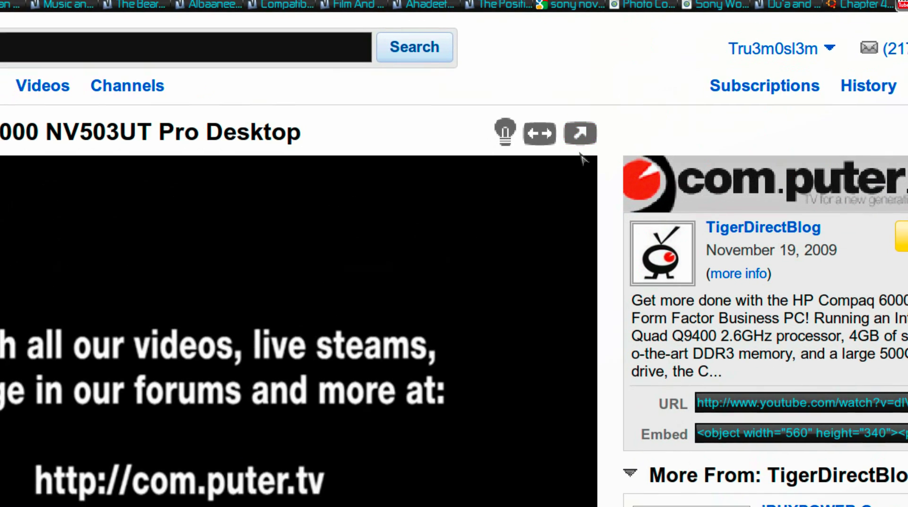
{"action": "scroll", "coordinate": [56, 194], "scroll_direction": "down", "scroll_amount": 5}
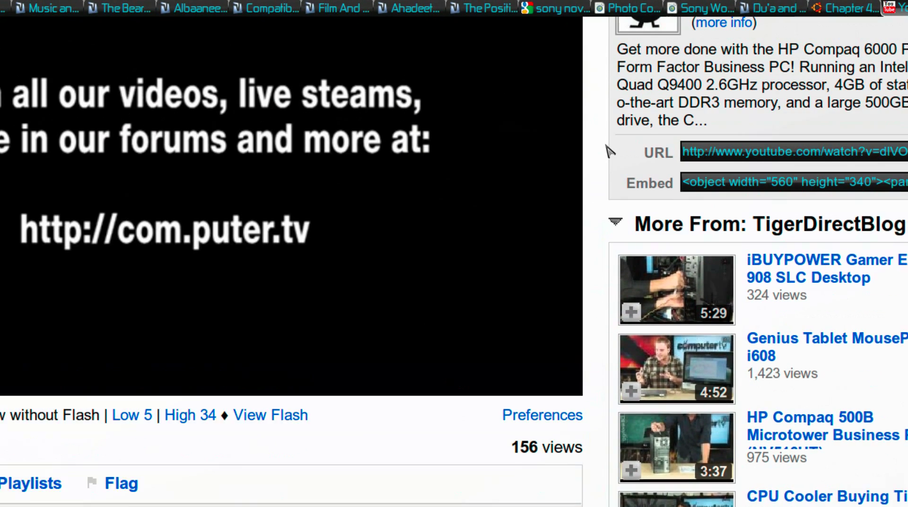
{"action": "scroll", "coordinate": [606, 146], "scroll_direction": "up", "scroll_amount": 2}
{"action": "scroll", "coordinate": [603, 148], "scroll_direction": "up", "scroll_amount": 2}
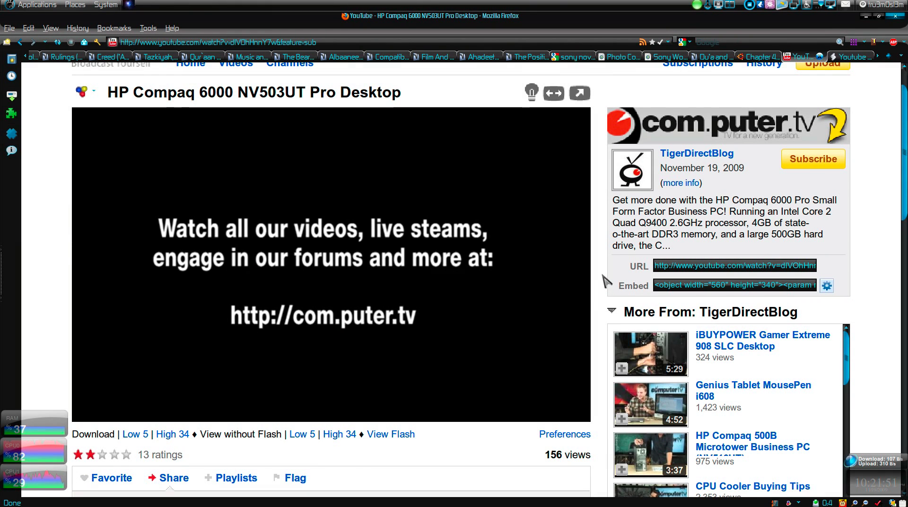
{"action": "scroll", "coordinate": [604, 280], "scroll_direction": "down", "scroll_amount": 2}
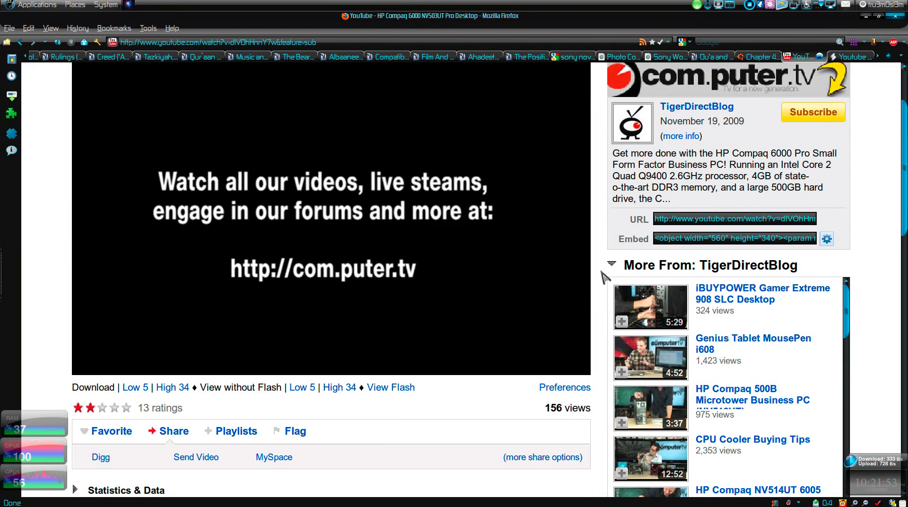
{"action": "scroll", "coordinate": [604, 277], "scroll_direction": "up", "scroll_amount": 2}
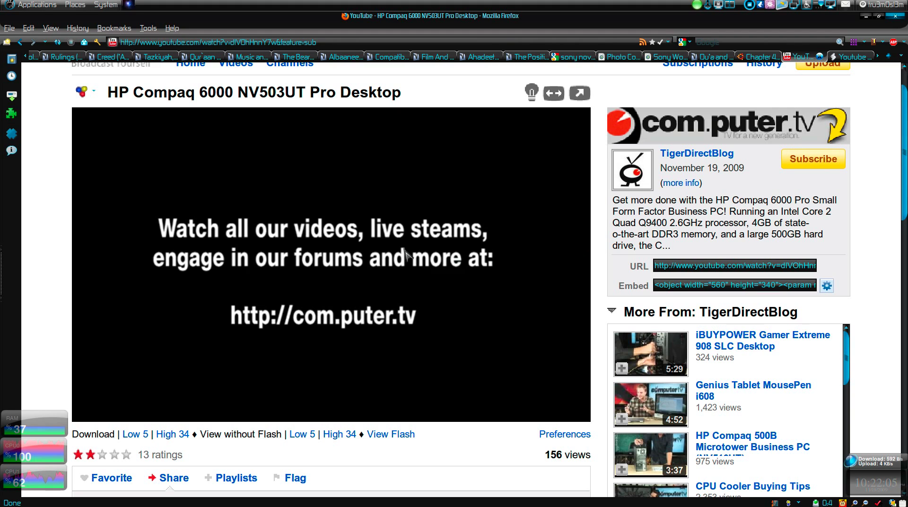
- Start the HP Compaq video in the embedded player
{"action": "left_click", "coordinate": [405, 255]}
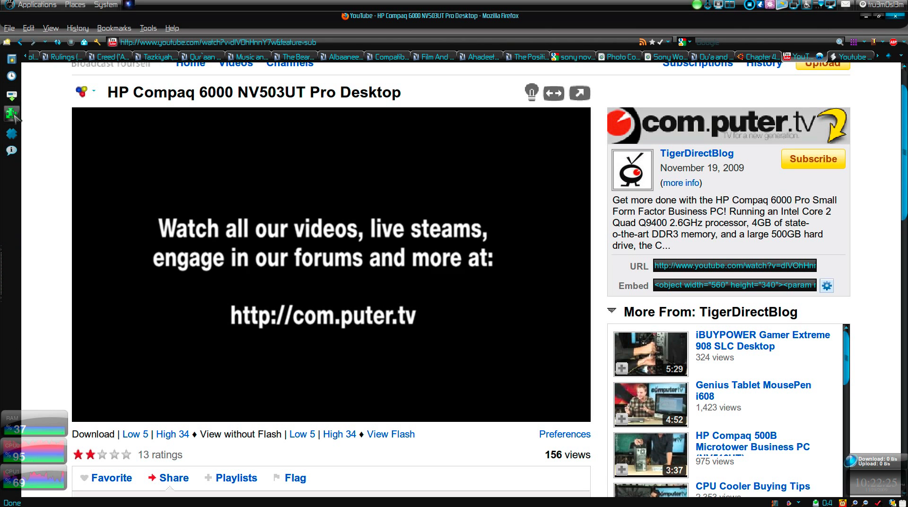
- Show installed extensions in the add-ons sidebar and expand Greasefire and Greasemonkey details
{"action": "left_click", "coordinate": [11, 114]}
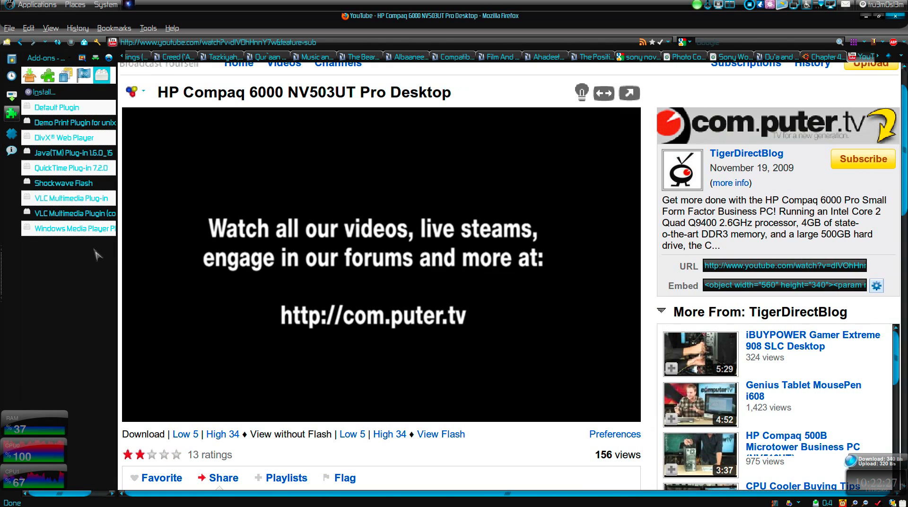
{"action": "left_click", "coordinate": [47, 74]}
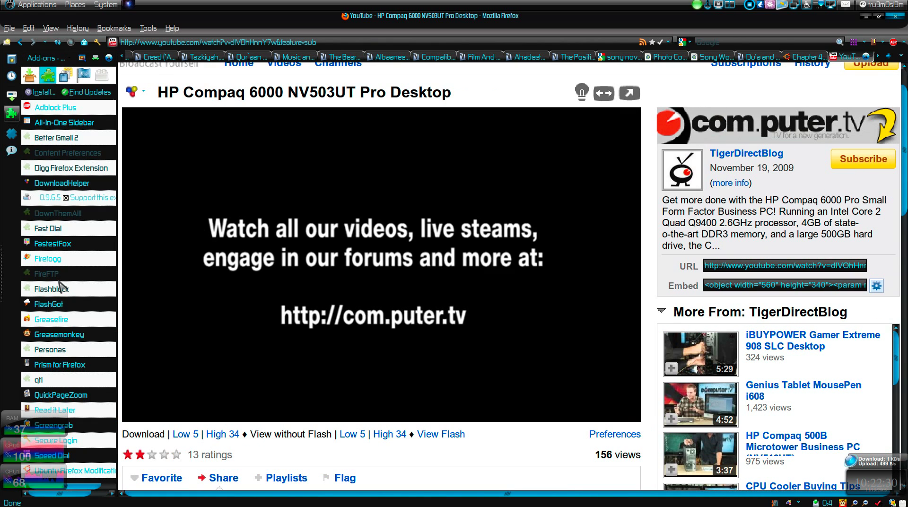
{"action": "left_click", "coordinate": [66, 325]}
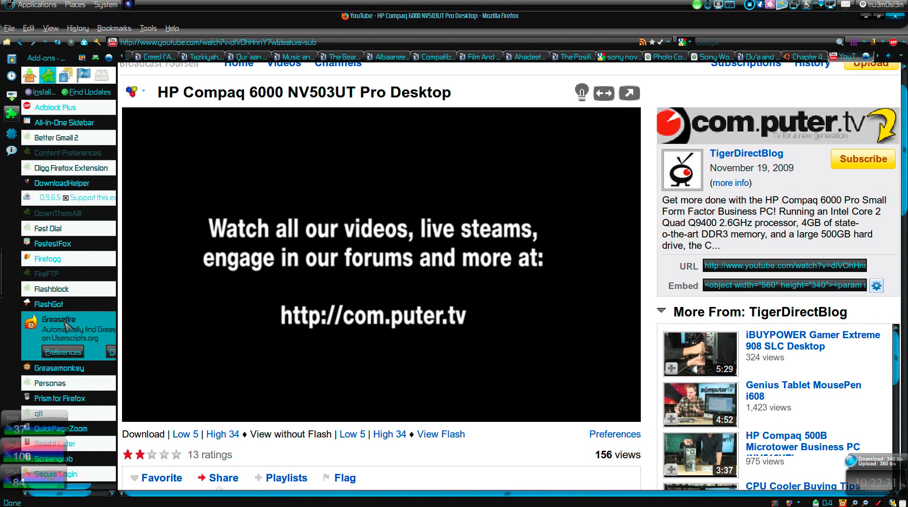
{"action": "left_click", "coordinate": [65, 373]}
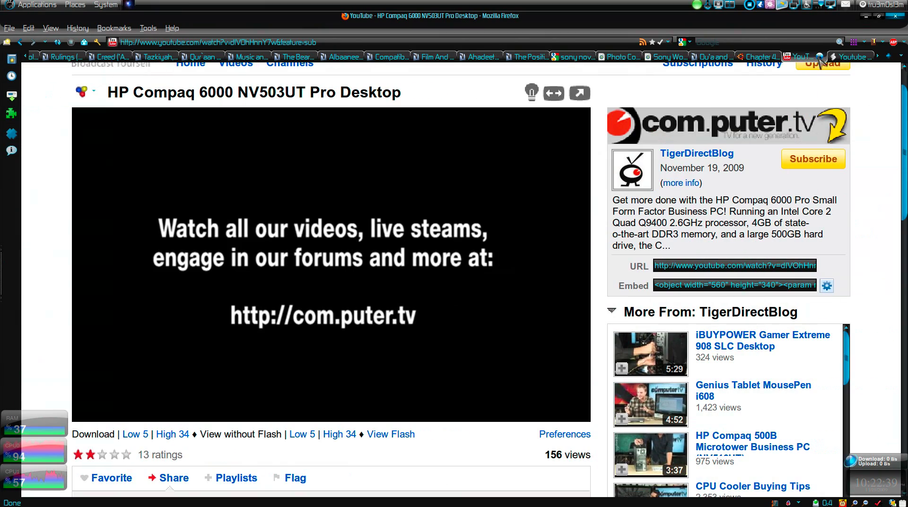
- Close the add-ons sidebar, select the script page address, and check the Greasemonkey scripts list
{"action": "left_click", "coordinate": [849, 56]}
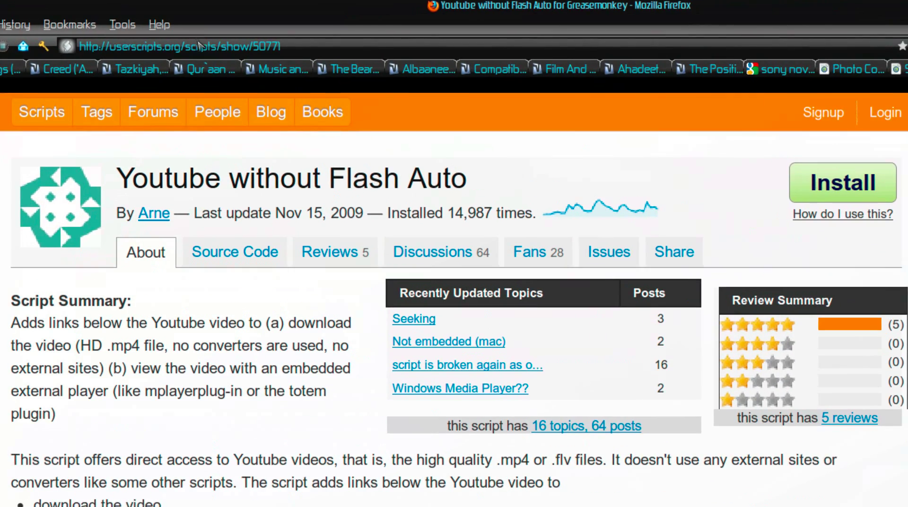
{"action": "left_click", "coordinate": [199, 46]}
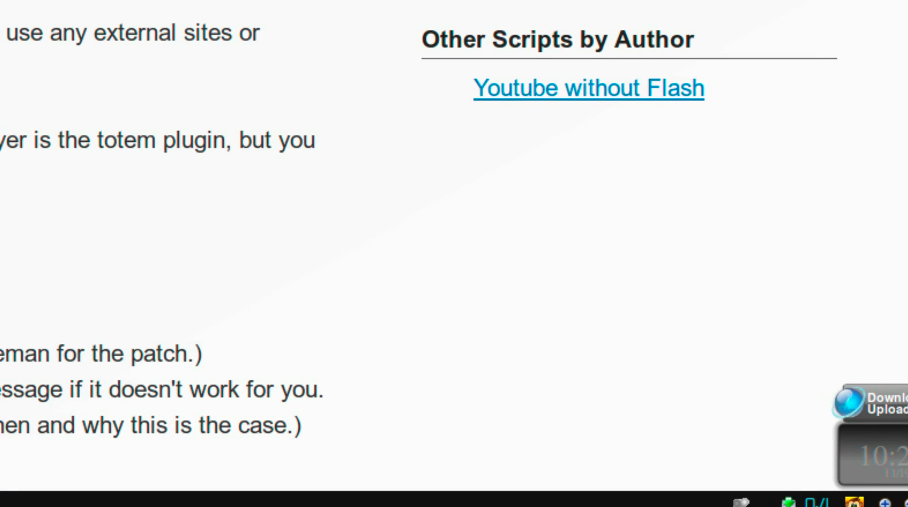
{"action": "right_click", "coordinate": [853, 503]}
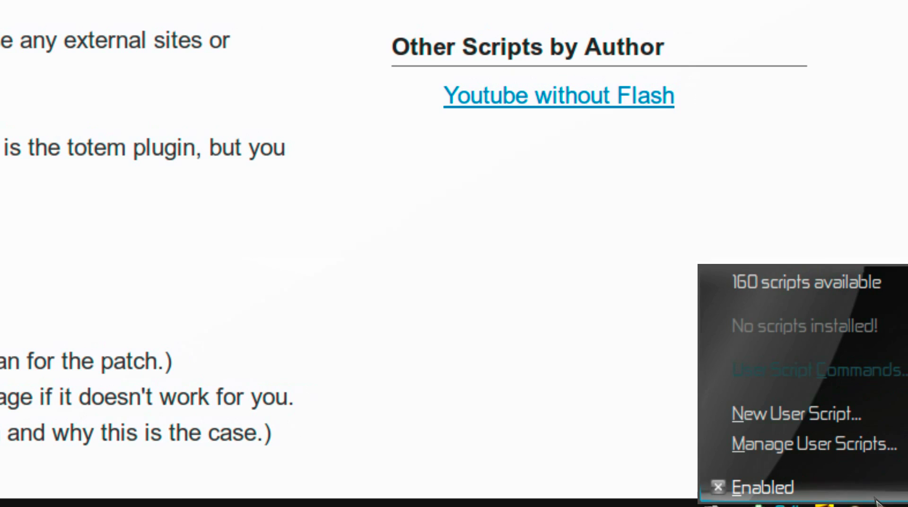
{"action": "left_click", "coordinate": [875, 500]}
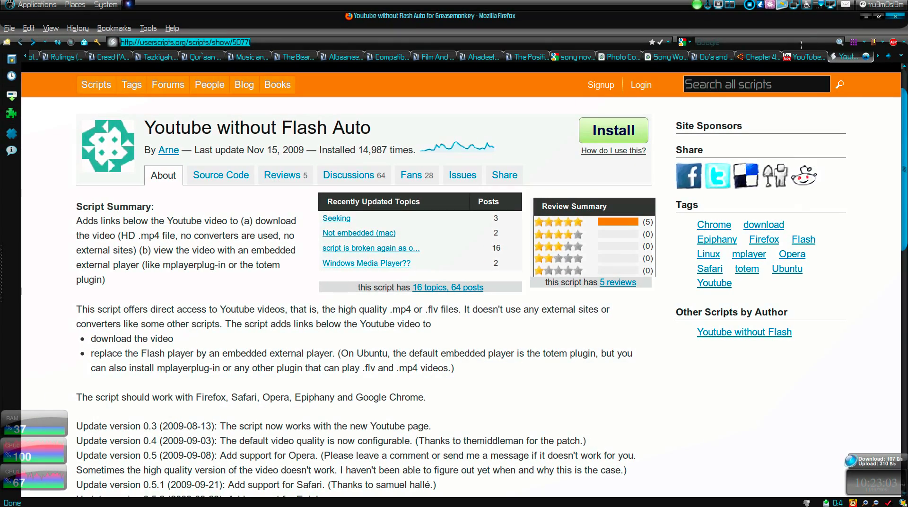
- Return to the YouTube tab and check the installed user scripts via the Greasemonkey icon
{"action": "left_click", "coordinate": [806, 57]}
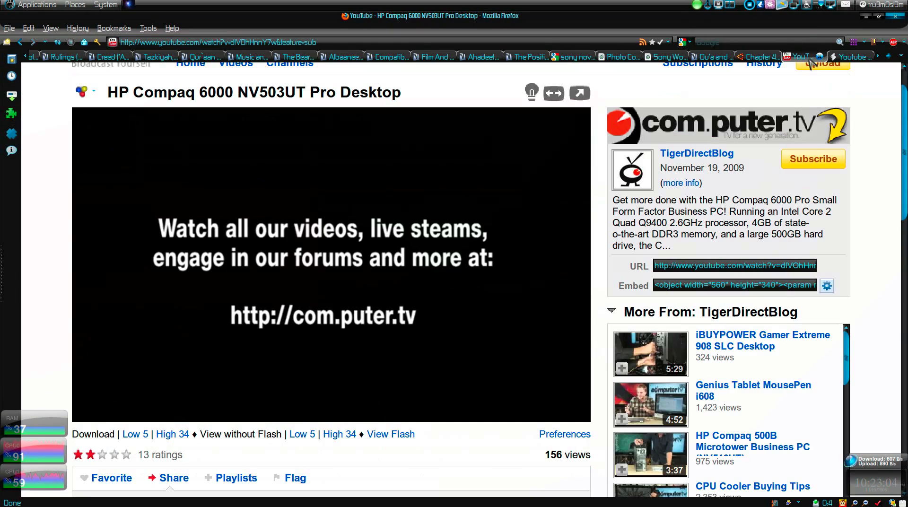
{"action": "right_click", "coordinate": [842, 503]}
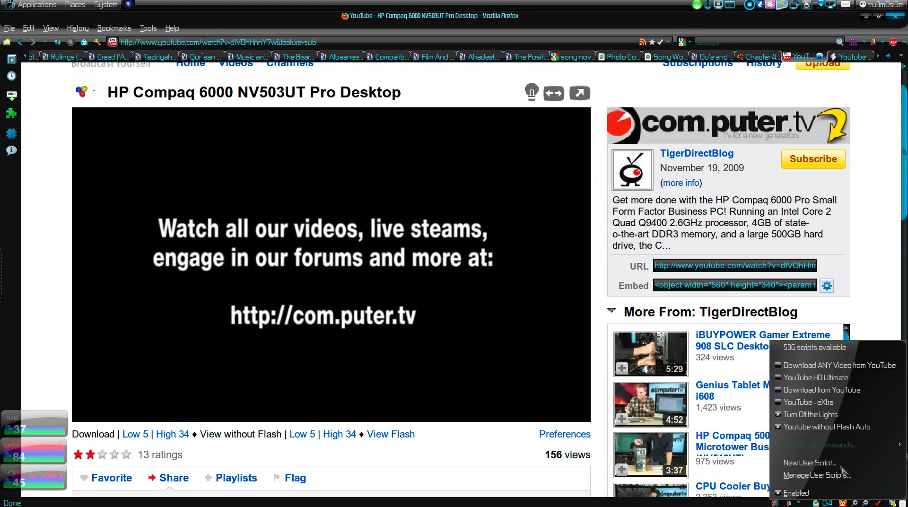
{"action": "left_click", "coordinate": [573, 480]}
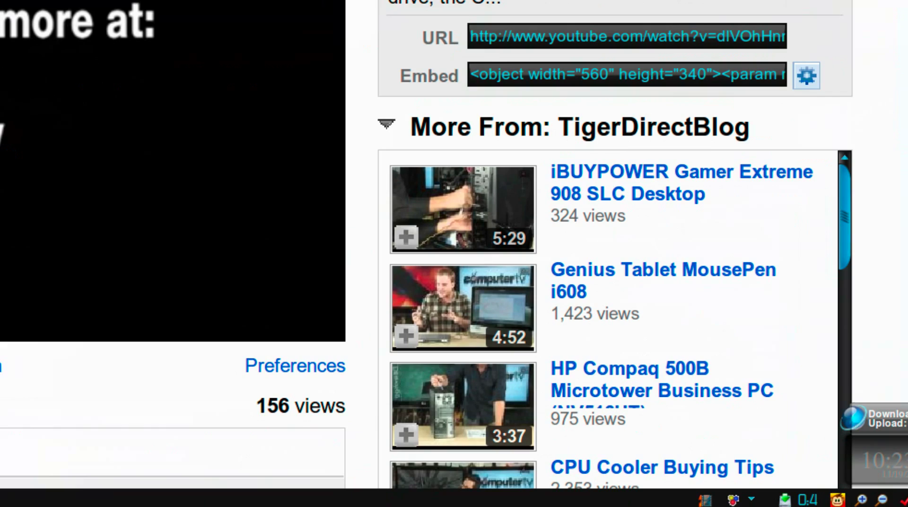
{"action": "right_click", "coordinate": [859, 501]}
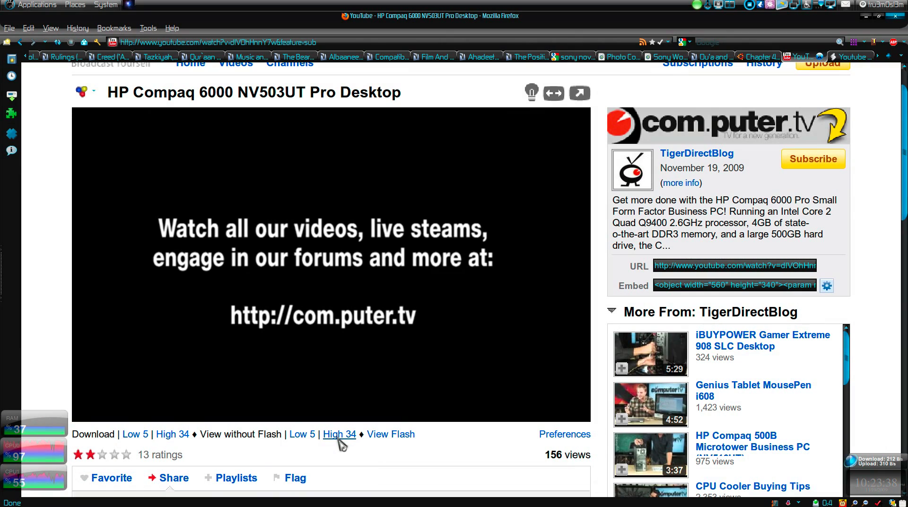
- Play the High 34 version without Flash, then reload the YouTube video page
{"action": "left_click", "coordinate": [339, 435]}
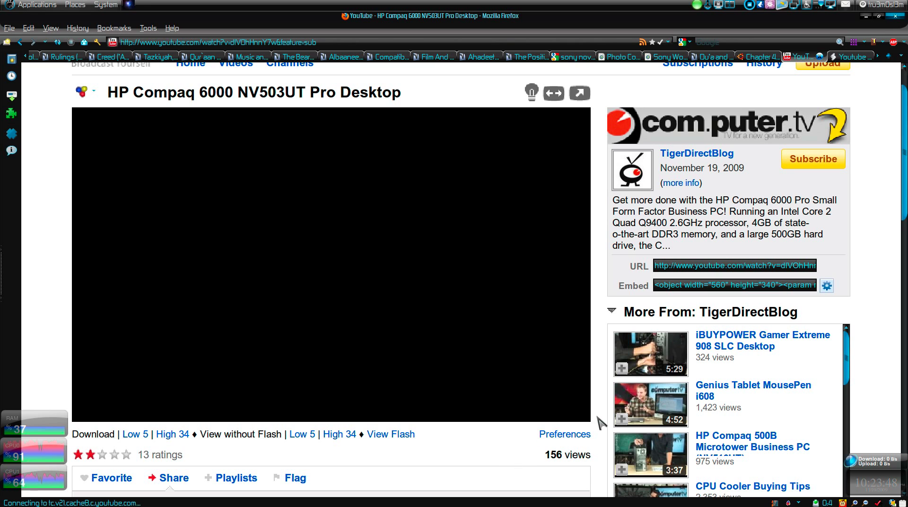
{"action": "scroll", "coordinate": [599, 421], "scroll_direction": "up", "scroll_amount": 2}
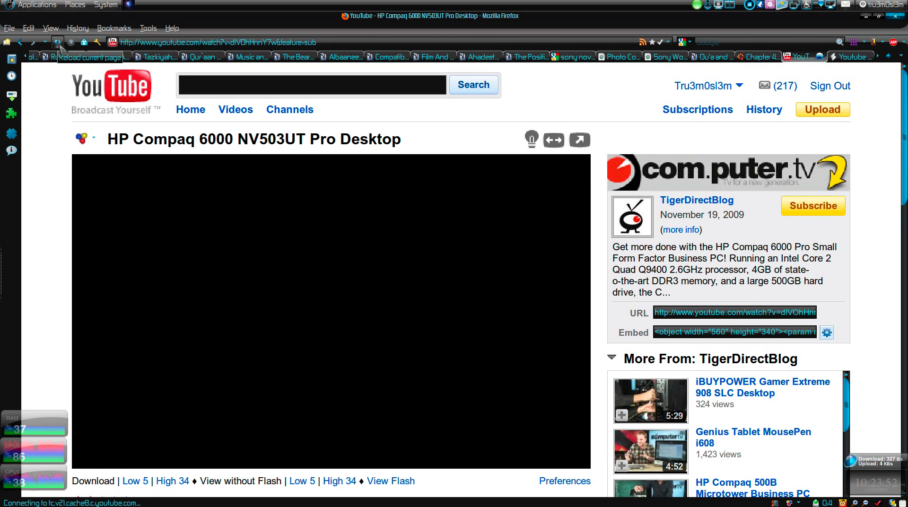
{"action": "left_click", "coordinate": [57, 43]}
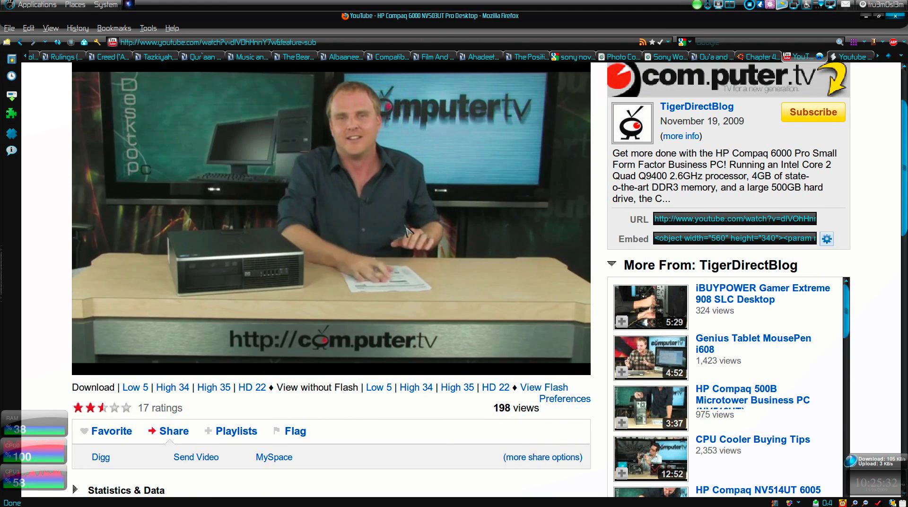
- Switch to an empty desktop workspace with Ctrl+Alt+Right
{"action": "scroll", "coordinate": [591, 212], "scroll_direction": "up", "scroll_amount": 2}
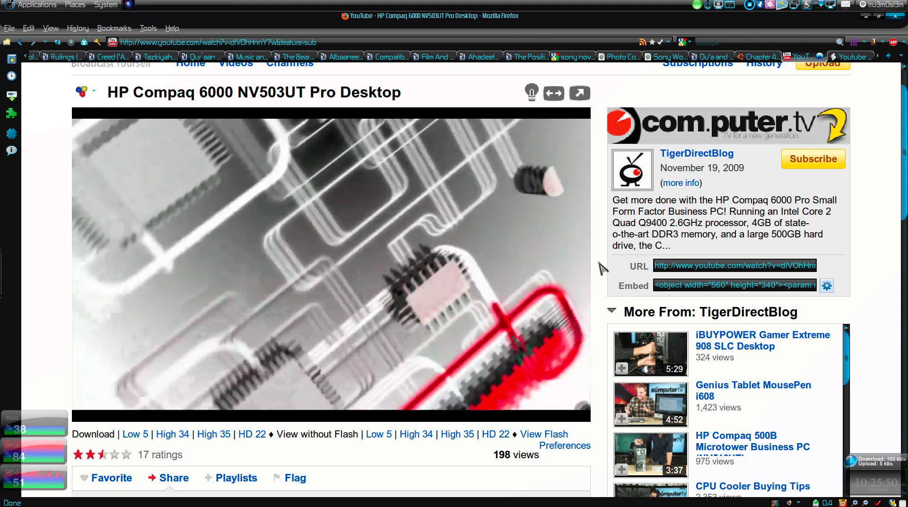
{"action": "key", "text": "ctrl+alt+Right"}
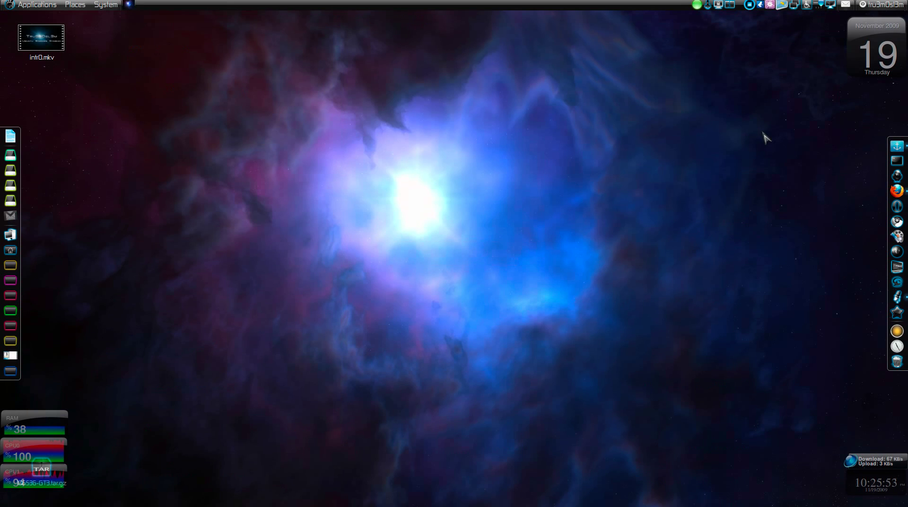